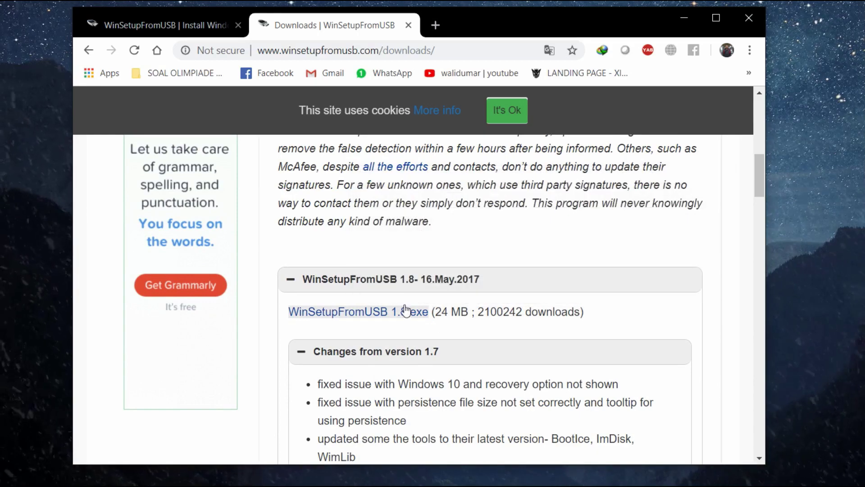
Step: Download WinSetupFromUSB-1-8.exe as a duplicate with a numbered file name, and minimize the browser and download windows
scroll(386, 318, "down", 5)
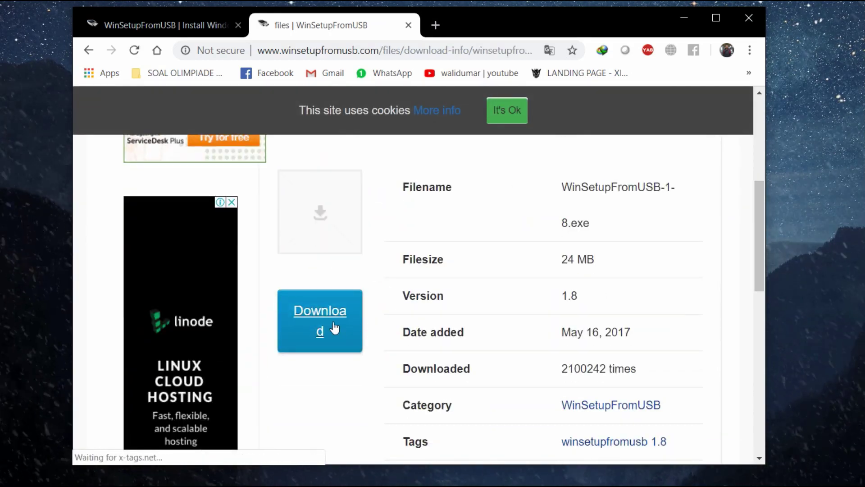
left_click(346, 314)
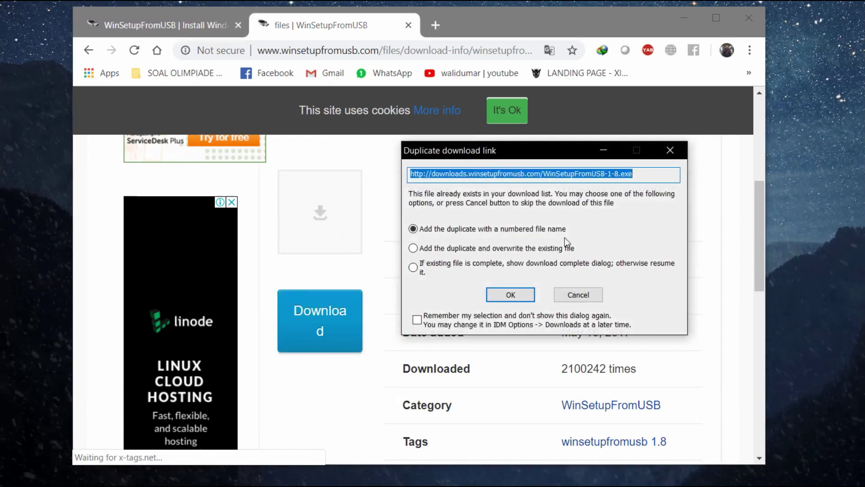
left_click(501, 295)
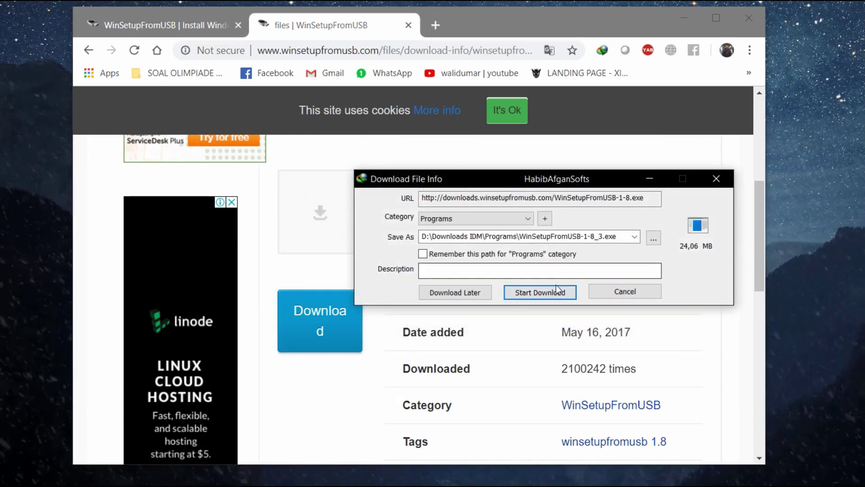
left_click(551, 292)
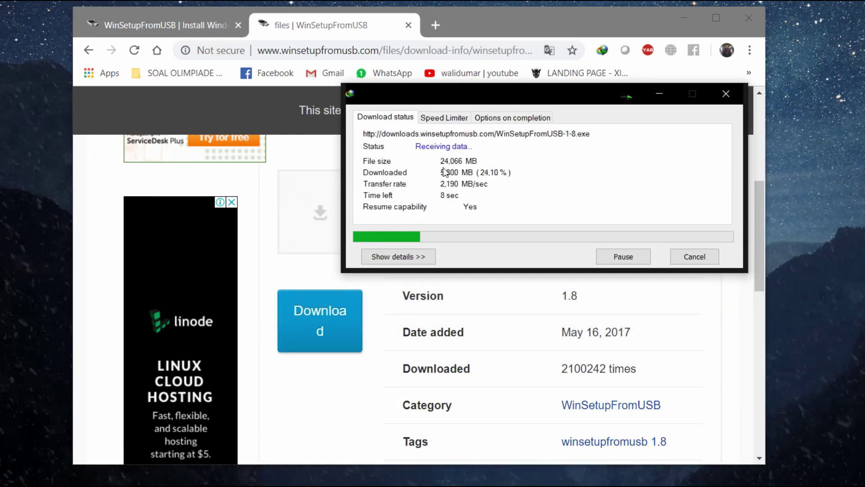
left_click(682, 18)
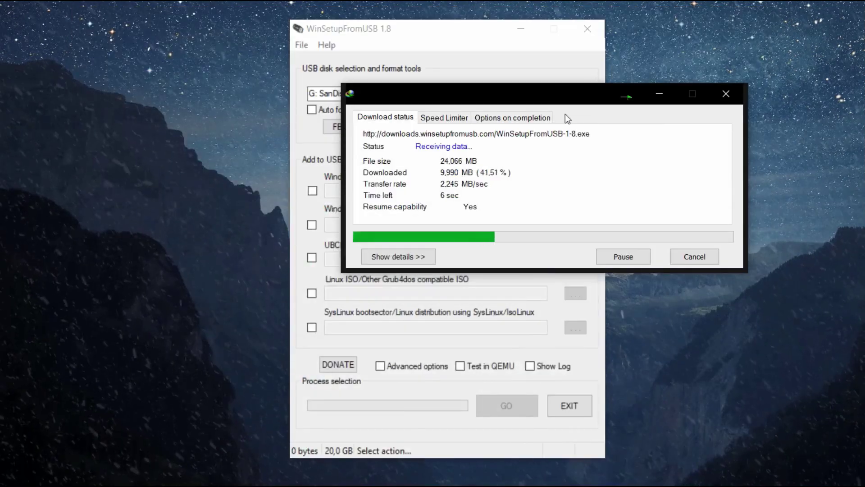
left_click(656, 94)
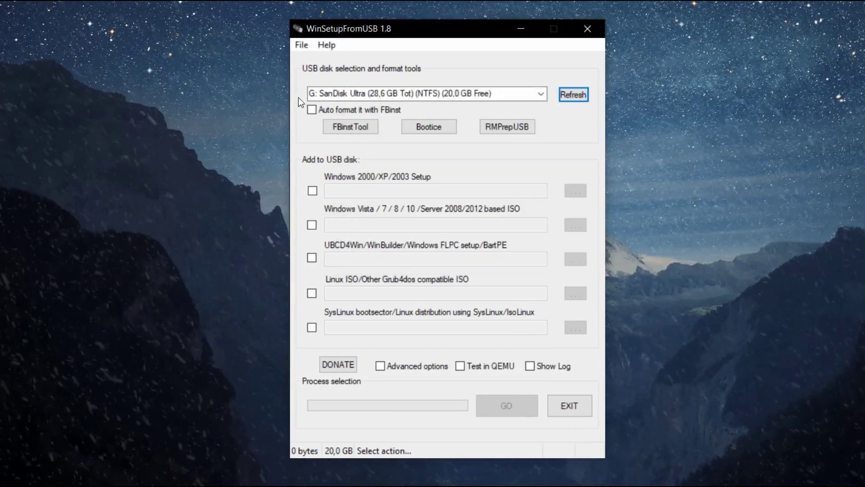
Step: Enable FBinst auto-format as NTFS for the SanDisk Ultra drive and add win-7-AIO-x86x64-May-2017 (techfilehippo).iso as the Windows source
left_click(335, 110)
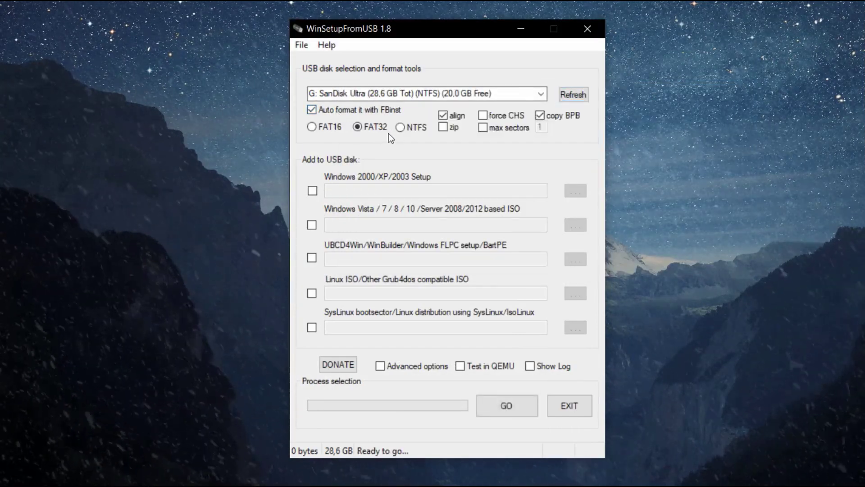
left_click(407, 129)
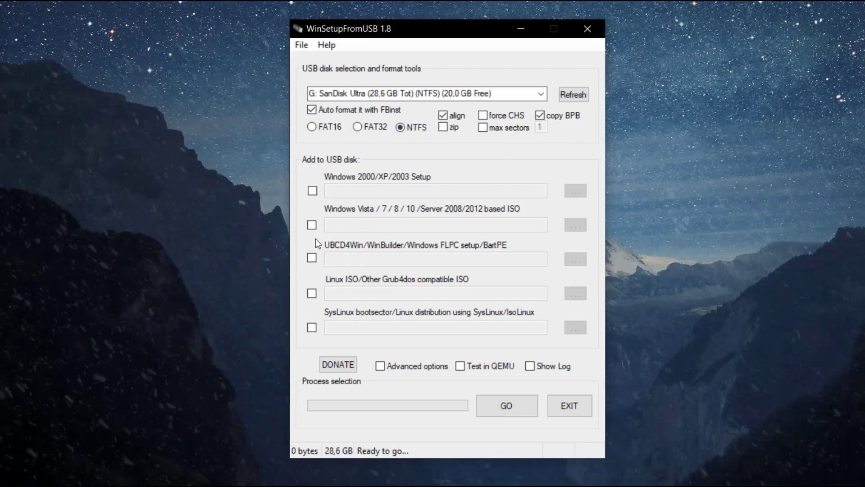
left_click(316, 224)
left_click(580, 228)
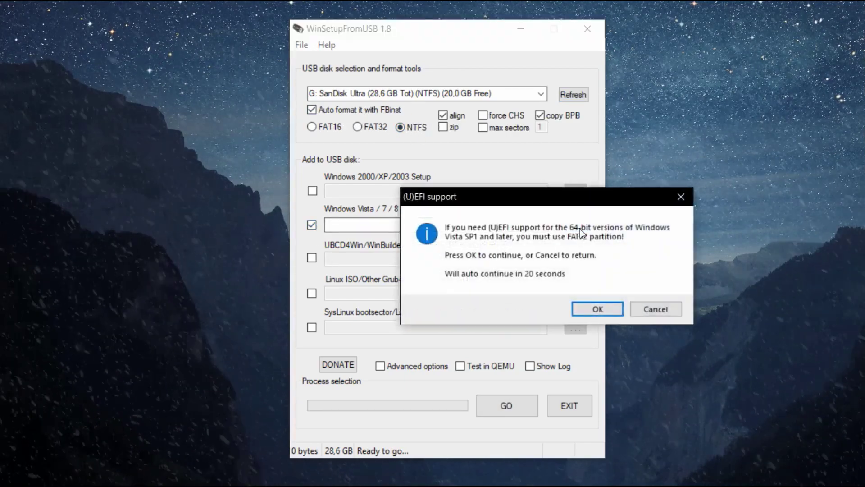
left_click(595, 311)
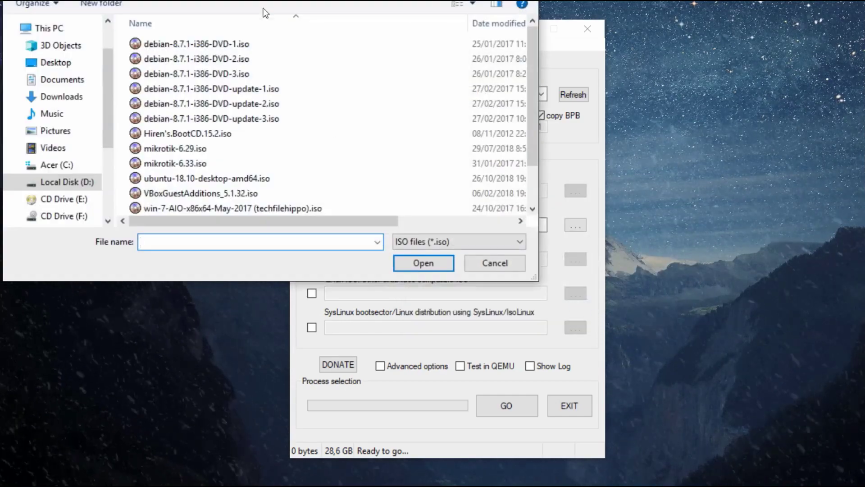
scroll(369, 287, "down", 1)
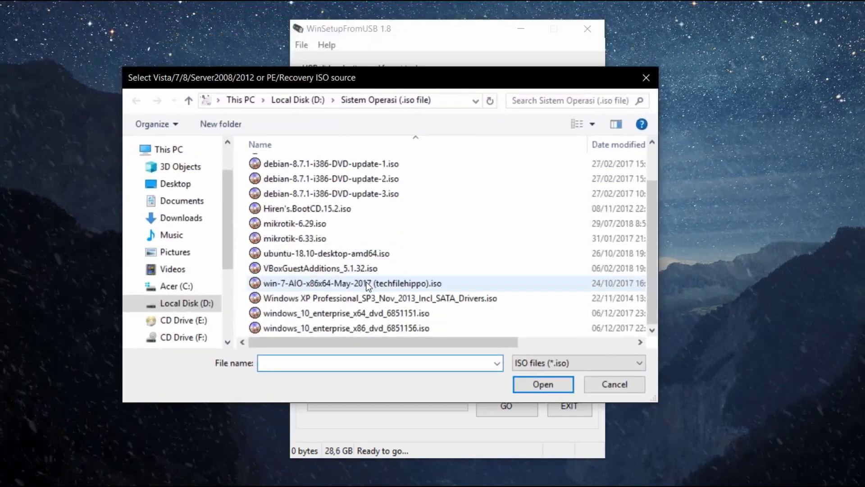
double_click(344, 286)
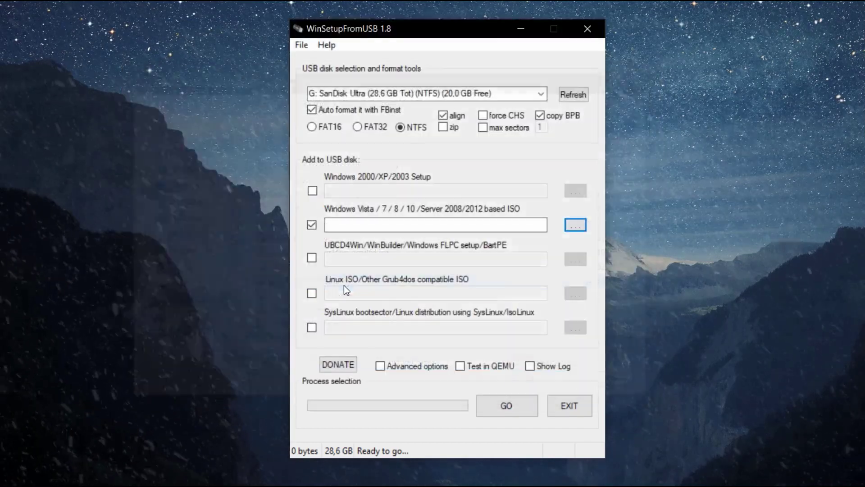
Step: Run the job to reformat the SanDisk drive and write the Windows 7 ISO, accepting both erase warnings and closing the completion notice
left_click(518, 412)
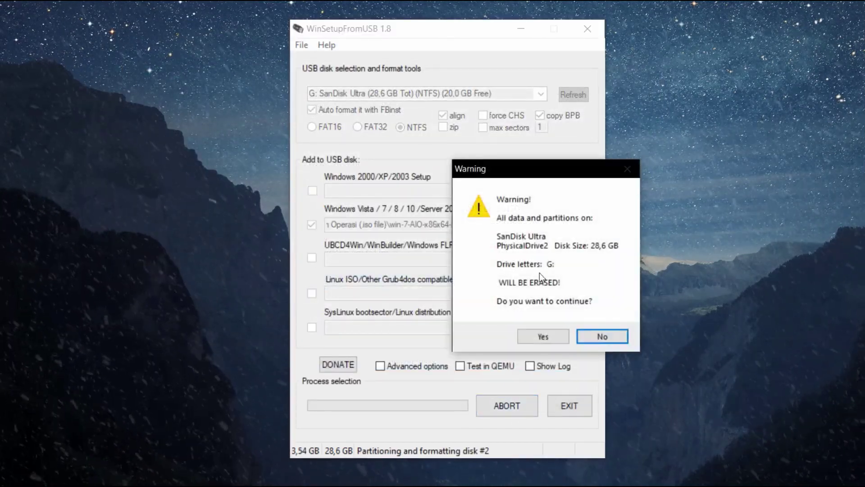
left_click(545, 338)
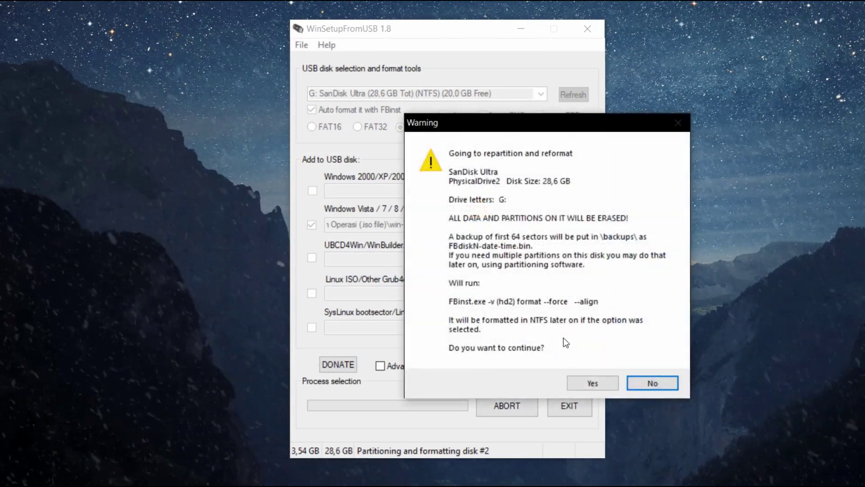
left_click(595, 385)
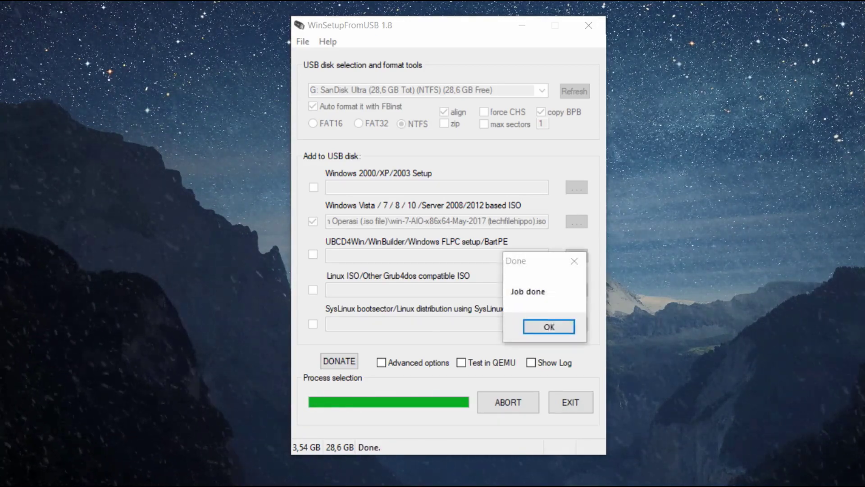
left_click(550, 317)
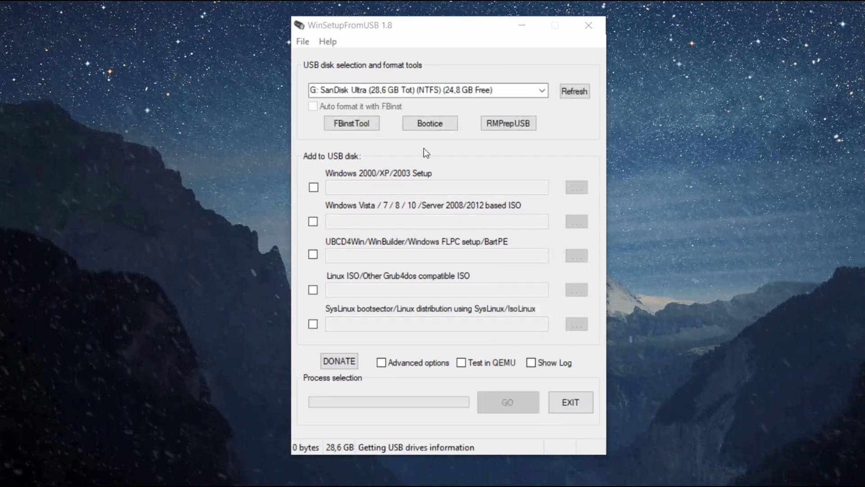
Step: Add ubuntu-18.10-desktop-amd64.iso as the Linux source with boot menu name ubuntu-18.10-desktop-amd64, and write it to the USB drive
left_click(313, 290)
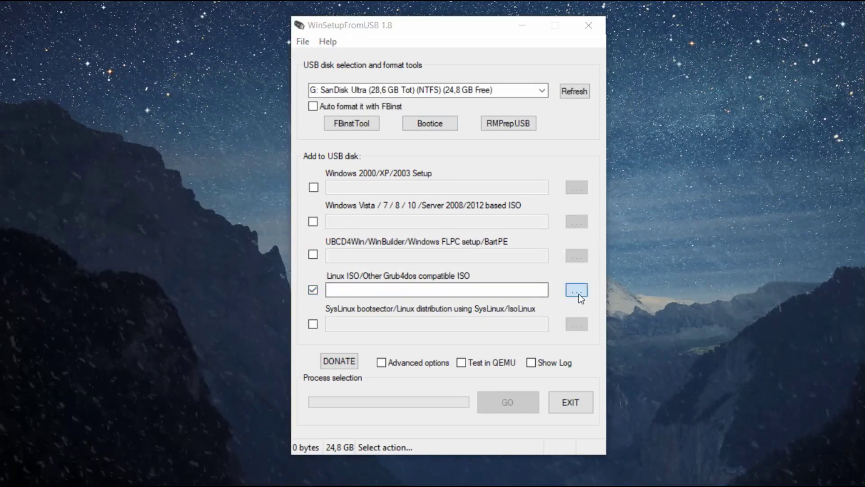
left_click(578, 293)
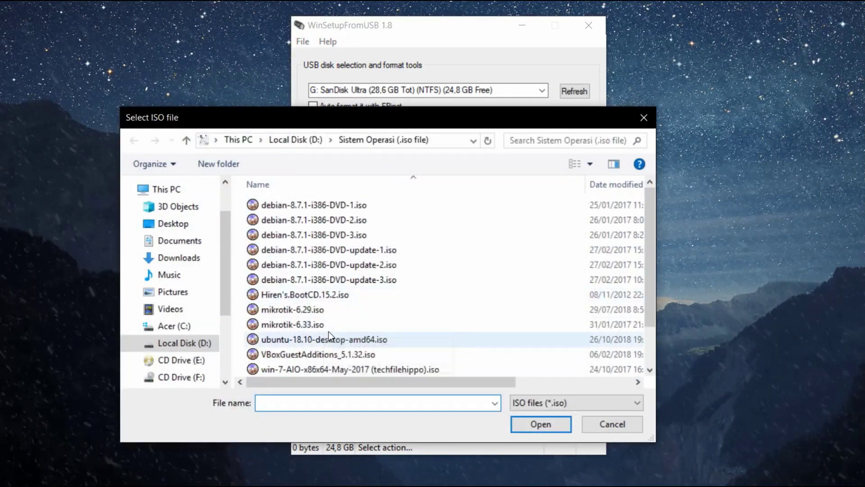
scroll(328, 331, "down", 1)
left_click(345, 307)
double_click(345, 307)
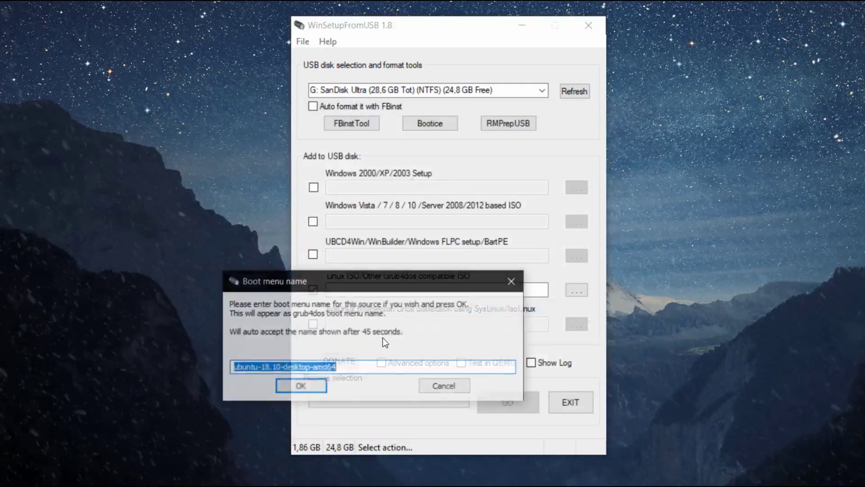
left_click(313, 386)
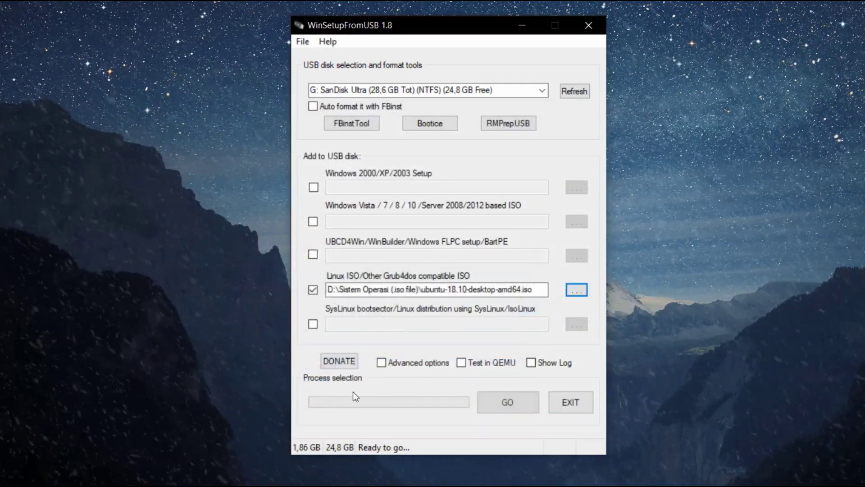
left_click(513, 401)
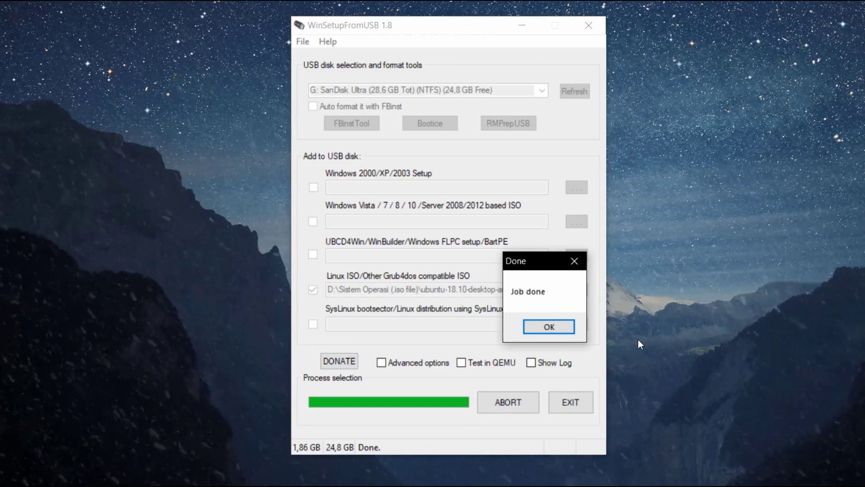
left_click(553, 326)
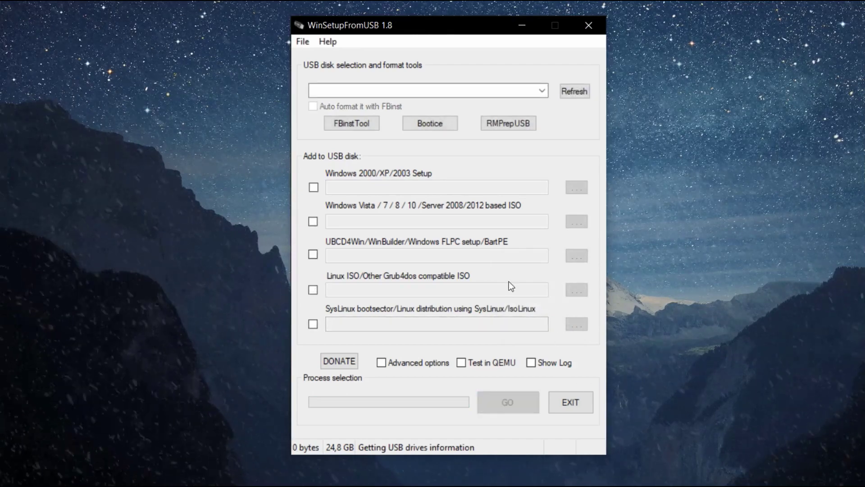
Step: Add windows_10_enterprise_x86_dvd_6851156.iso as a Windows source and write it to the USB drive without reformatting
left_click(313, 221)
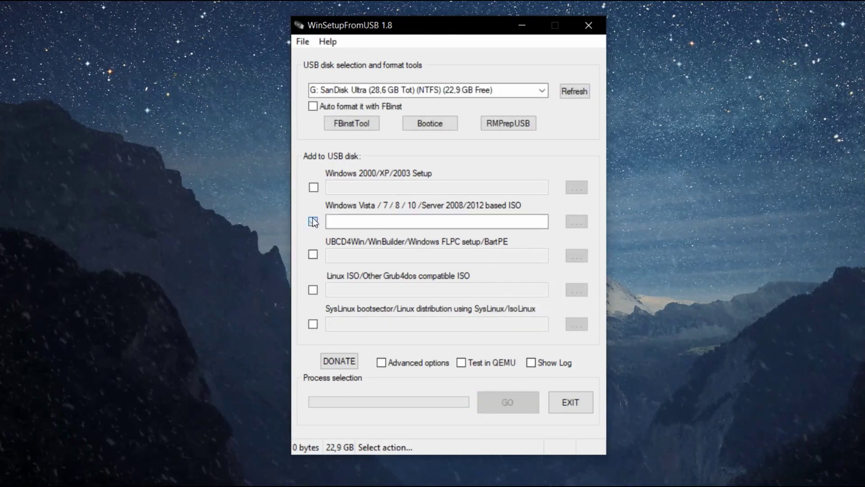
left_click(576, 221)
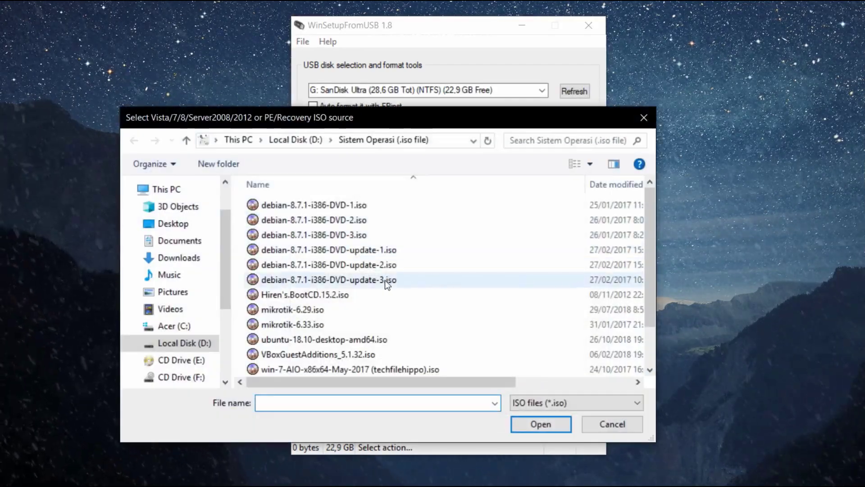
scroll(377, 309, "down", 1)
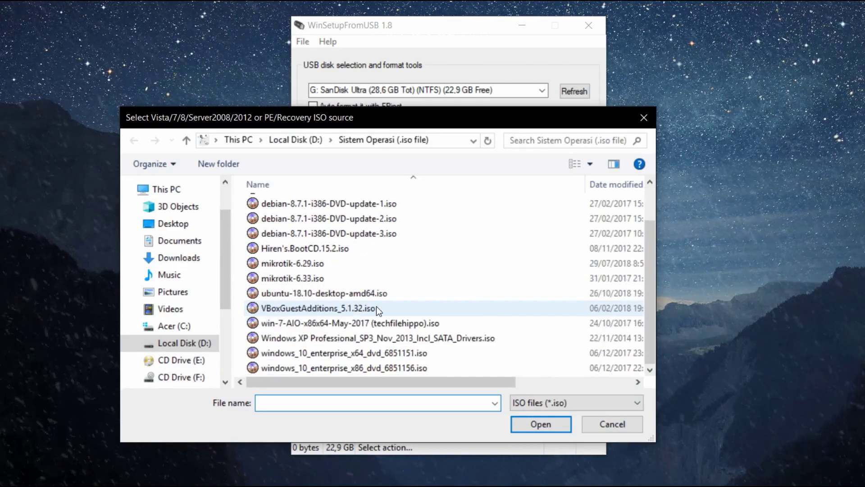
double_click(340, 368)
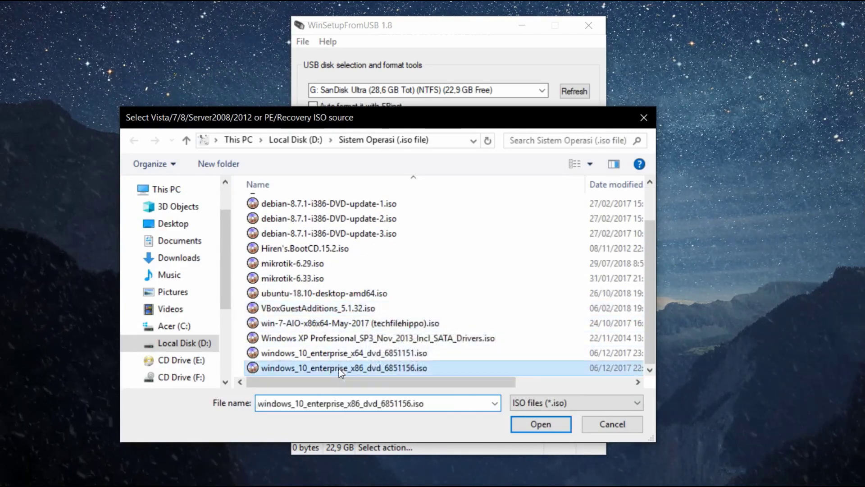
left_click(508, 402)
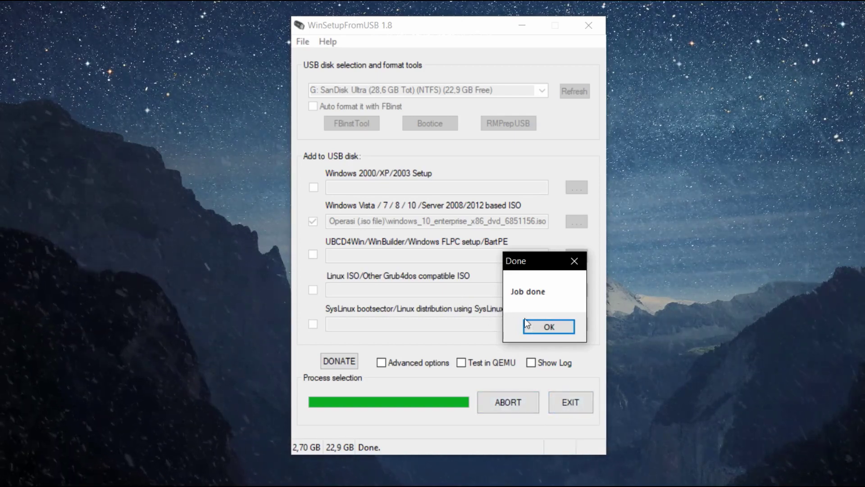
left_click(545, 325)
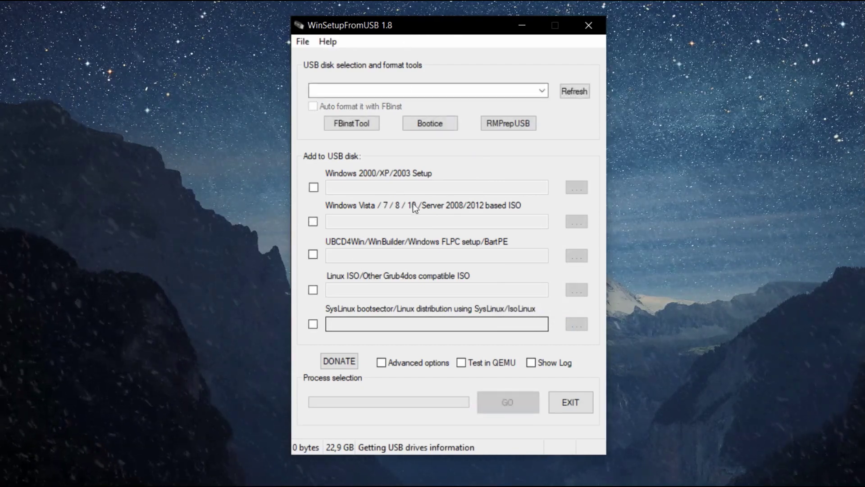
Step: Test the USB drive in QEMU by booting the ubuntu-18.10-desktop-amd64 entry, and close the emulator and the completion notice
left_click(464, 364)
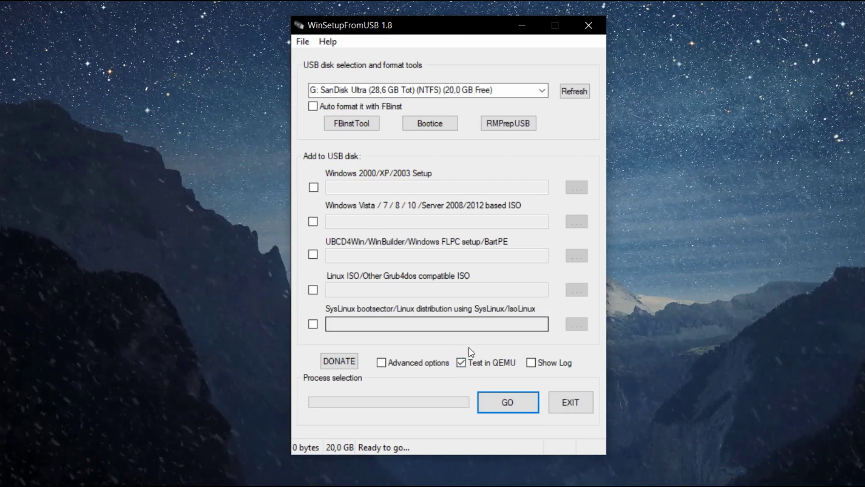
left_click(501, 399)
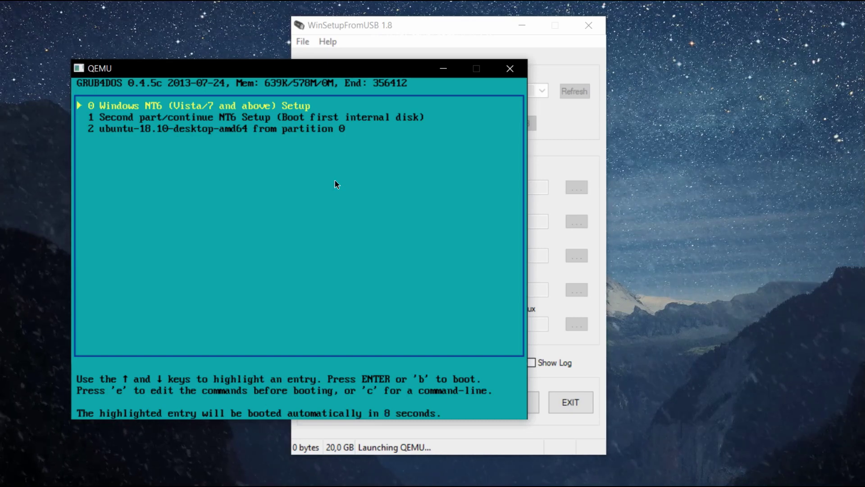
key("Down")
key("Down")
key("Return")
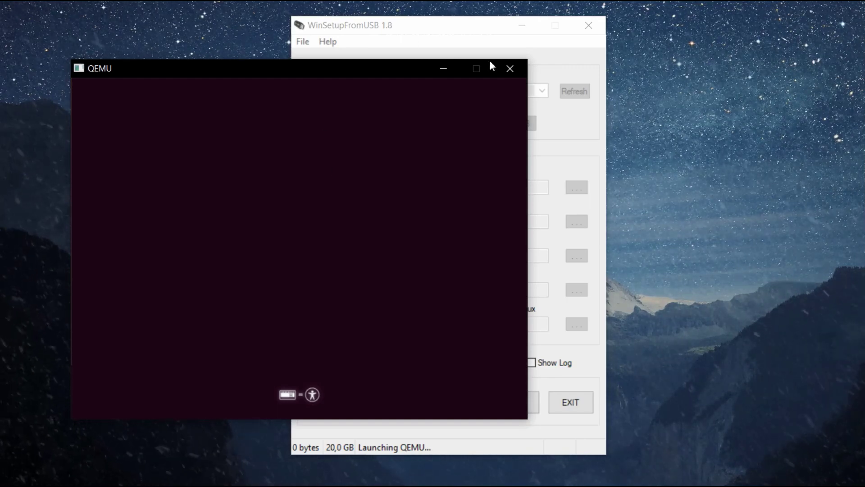
left_click(506, 67)
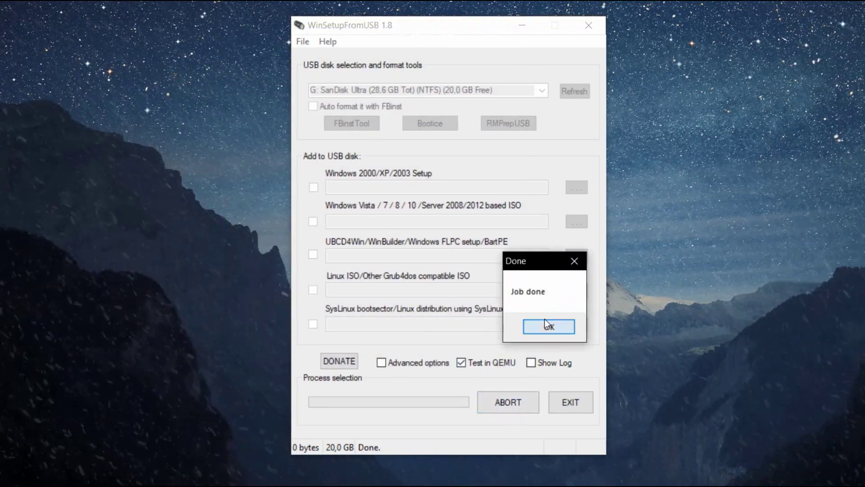
left_click(549, 326)
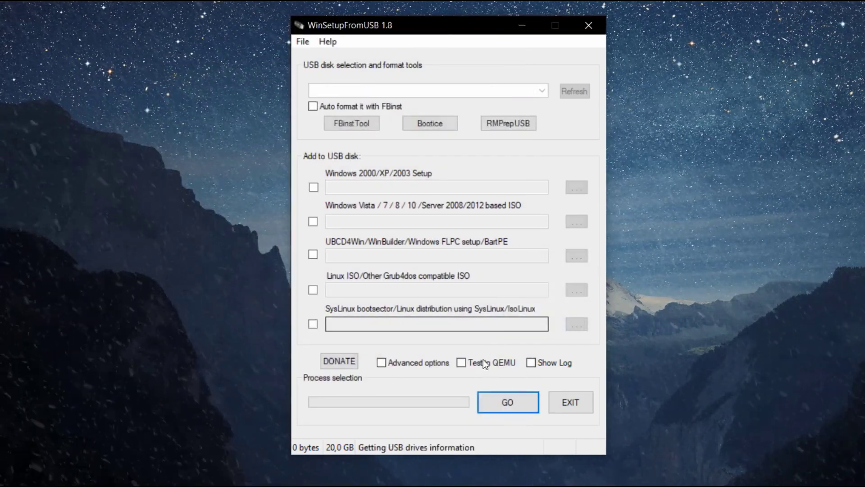
Step: Launch another QEMU test of the USB drive and boot its Windows NT6 (Vista/7 and above) Setup entry
left_click(464, 363)
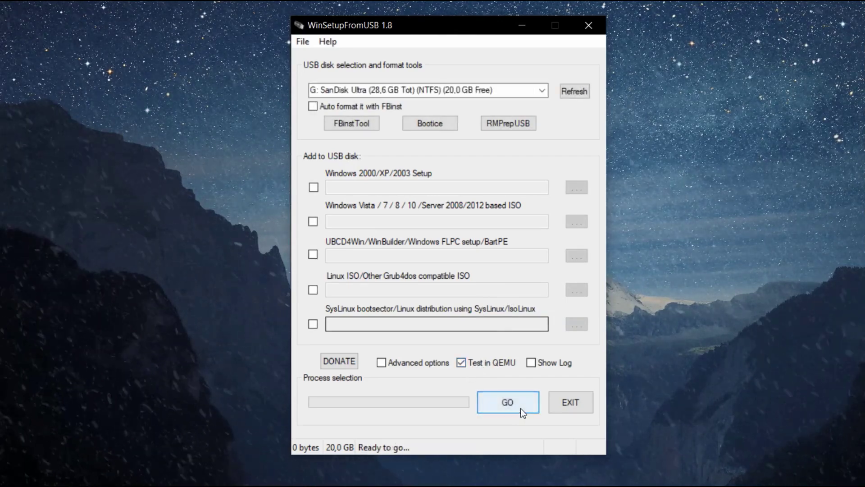
left_click(520, 408)
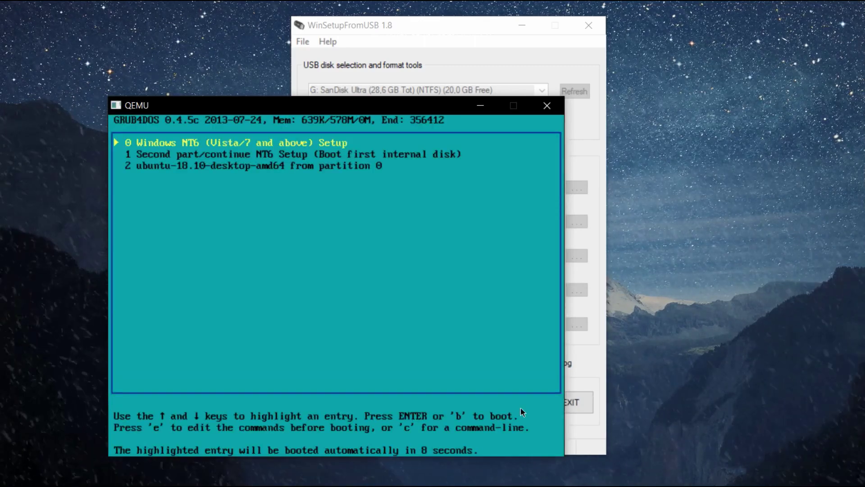
key("Return")
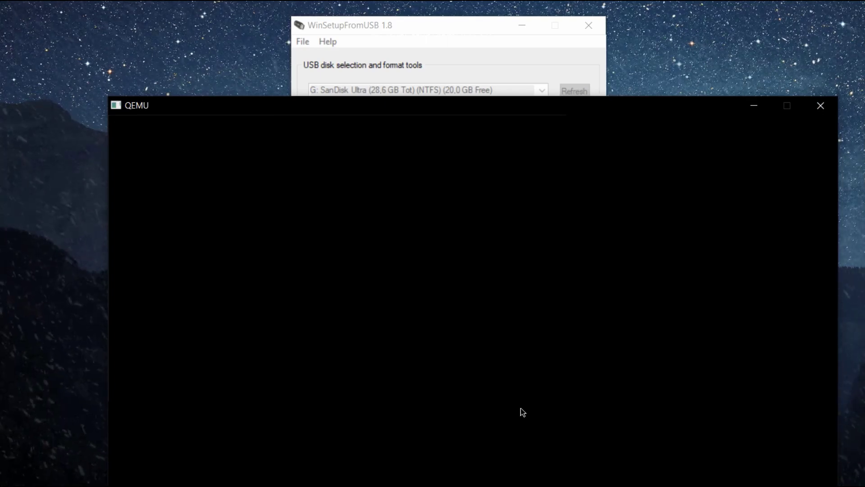
left_click_drag(431, 112, 404, 27)
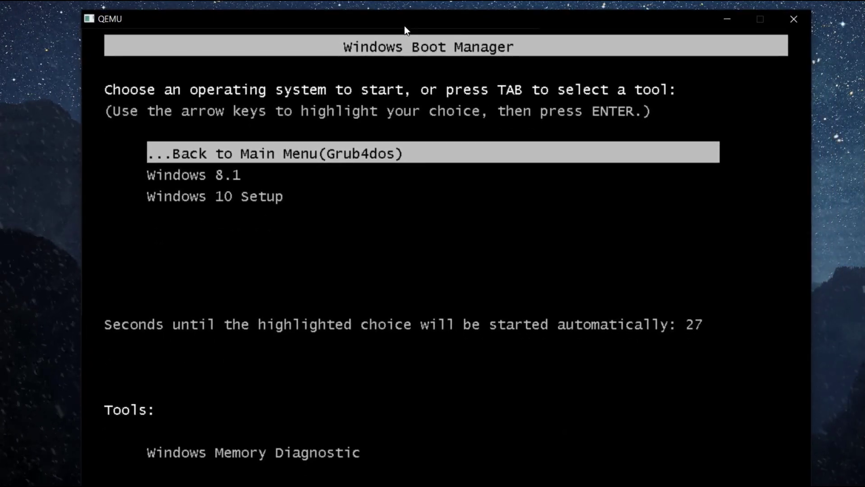
Step: Start Windows 10 Setup from the Windows Boot Manager in the emulator, and switch back to WinSetupFromUSB while its files load
key("Down")
key("Down")
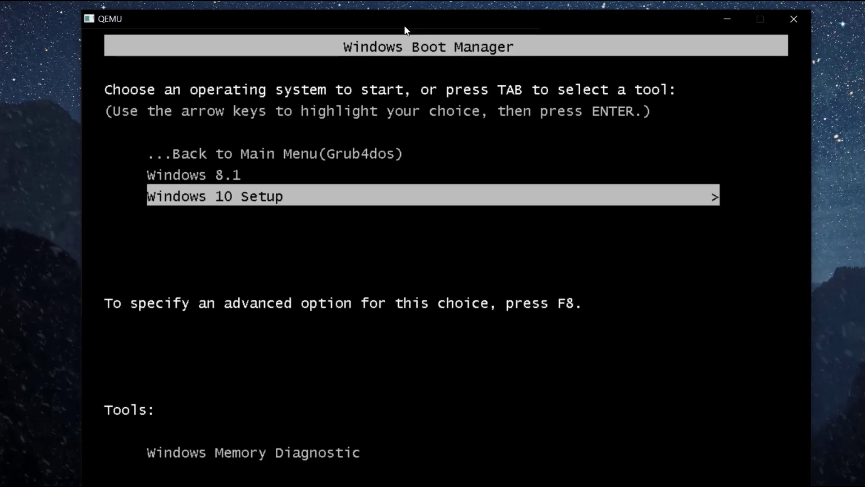
key("Return")
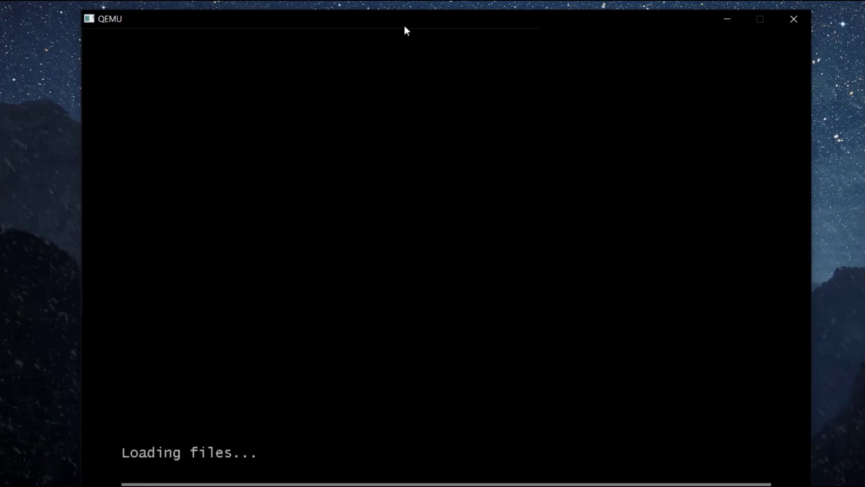
left_click_drag(96, 17, 92, 2)
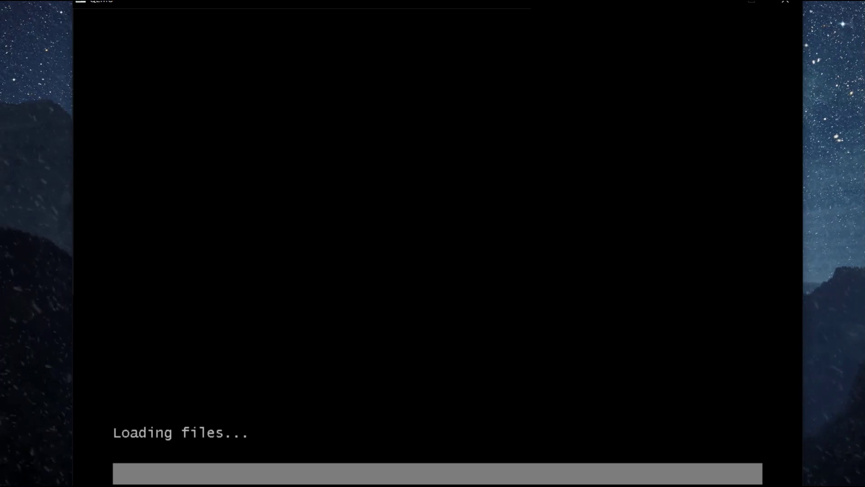
key("alt+Tab")
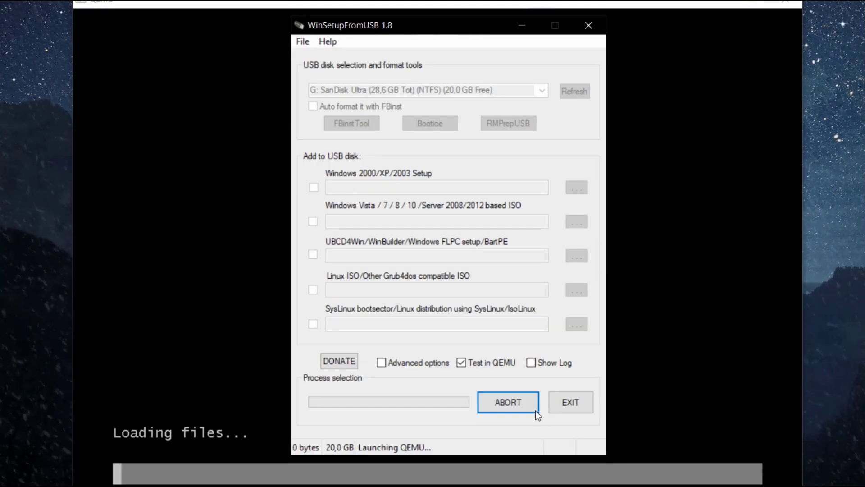